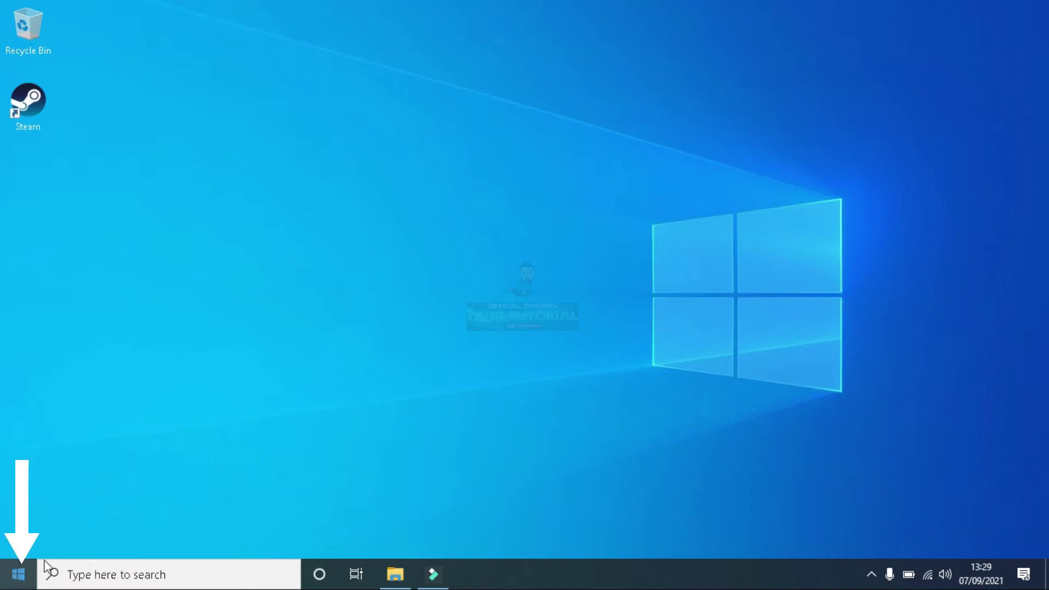
Step: Open the Apps & features page in Windows Settings
left_click(5, 584)
mouse_move(46, 538)
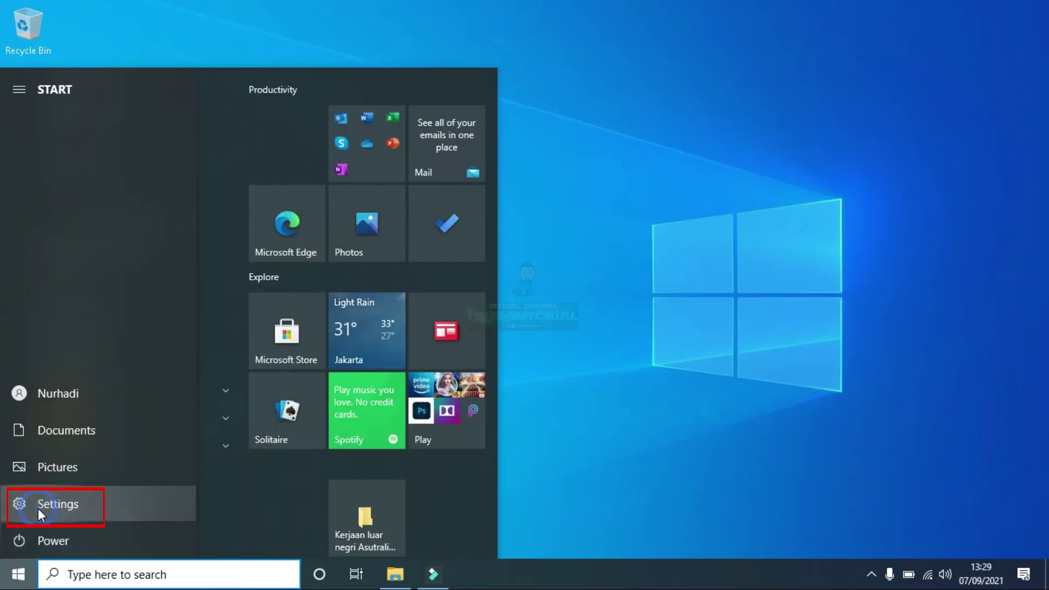
left_click(38, 508)
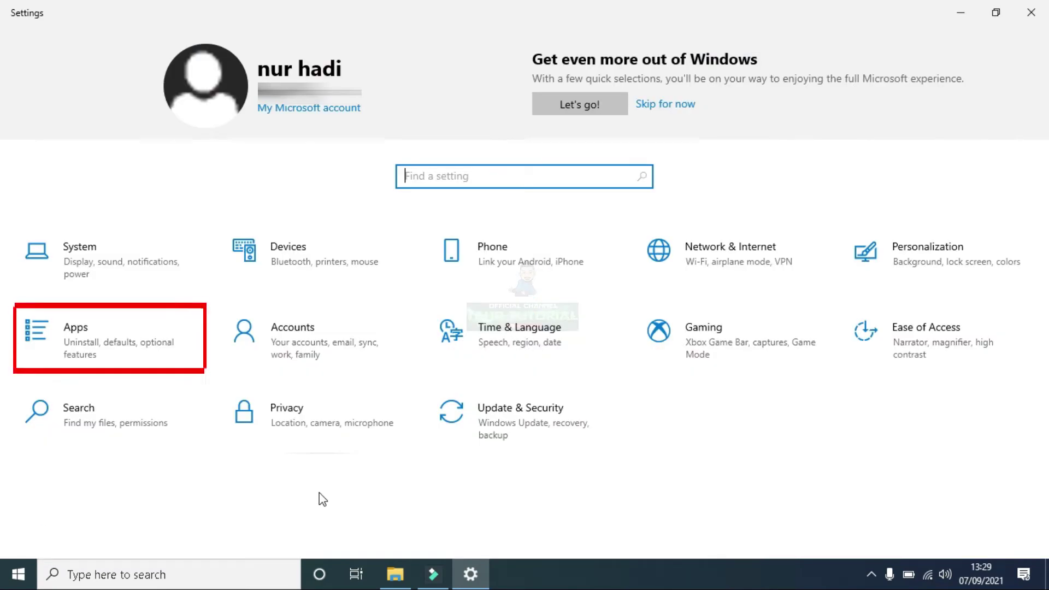
left_click(107, 353)
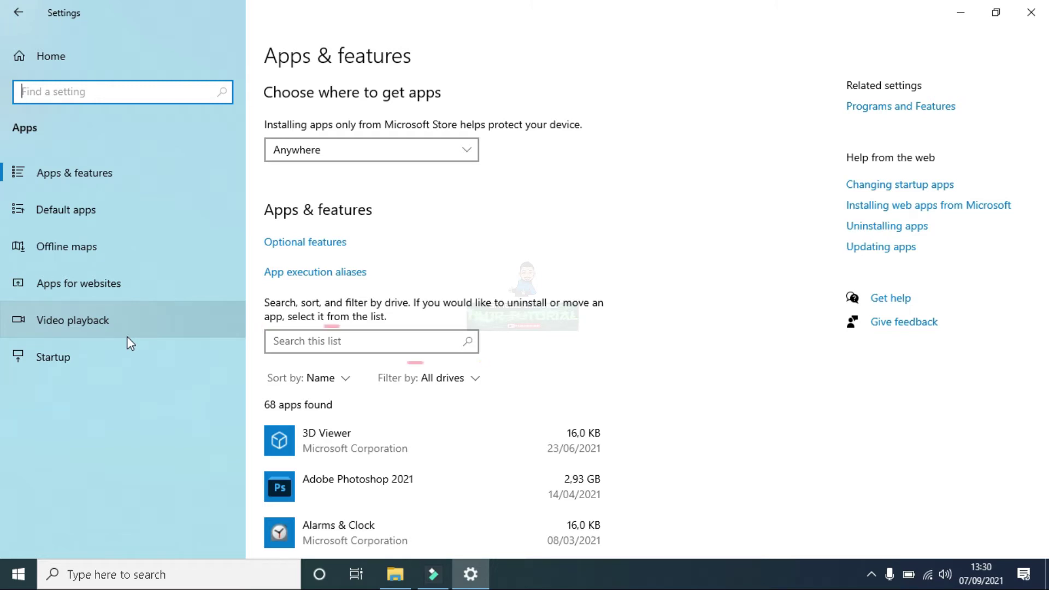
Step: Look through the installed apps and filter the list by "team"
left_click(334, 343)
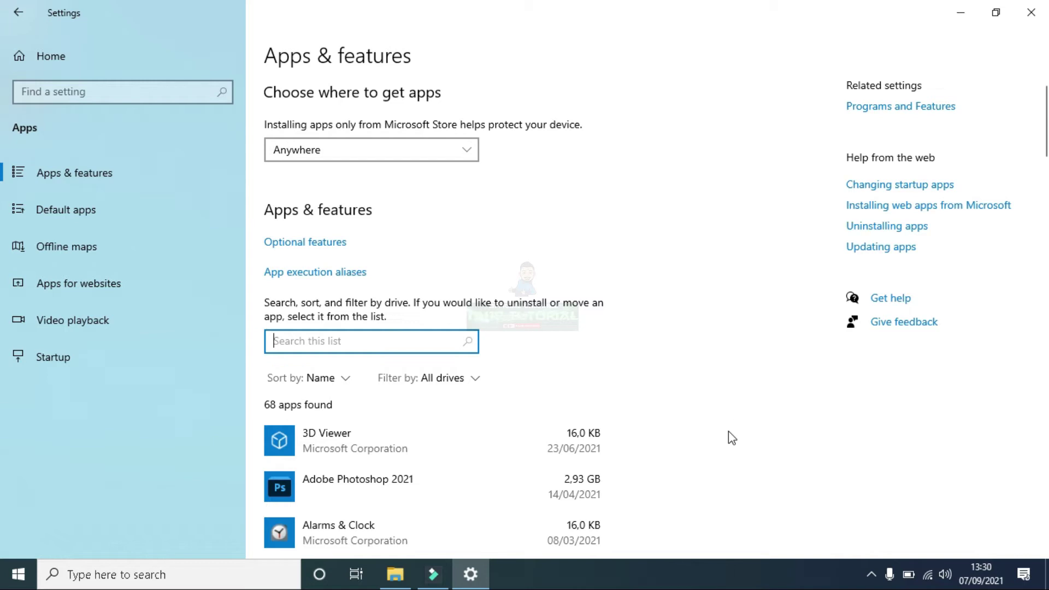
scroll(729, 432, "down", 20)
scroll(730, 438, "down", 20)
scroll(731, 437, "up", 20)
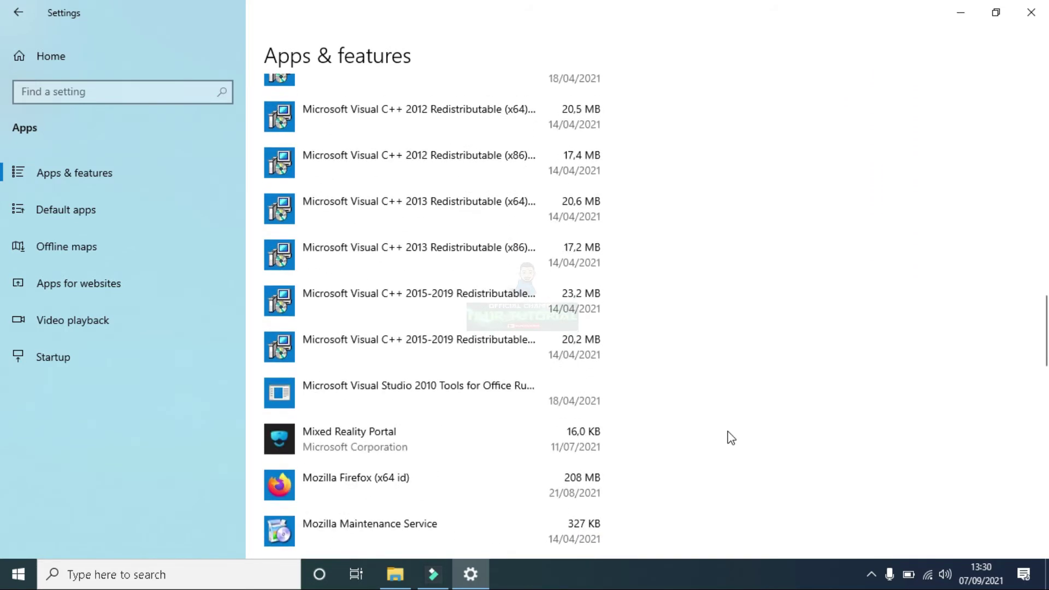
scroll(730, 438, "up", 20)
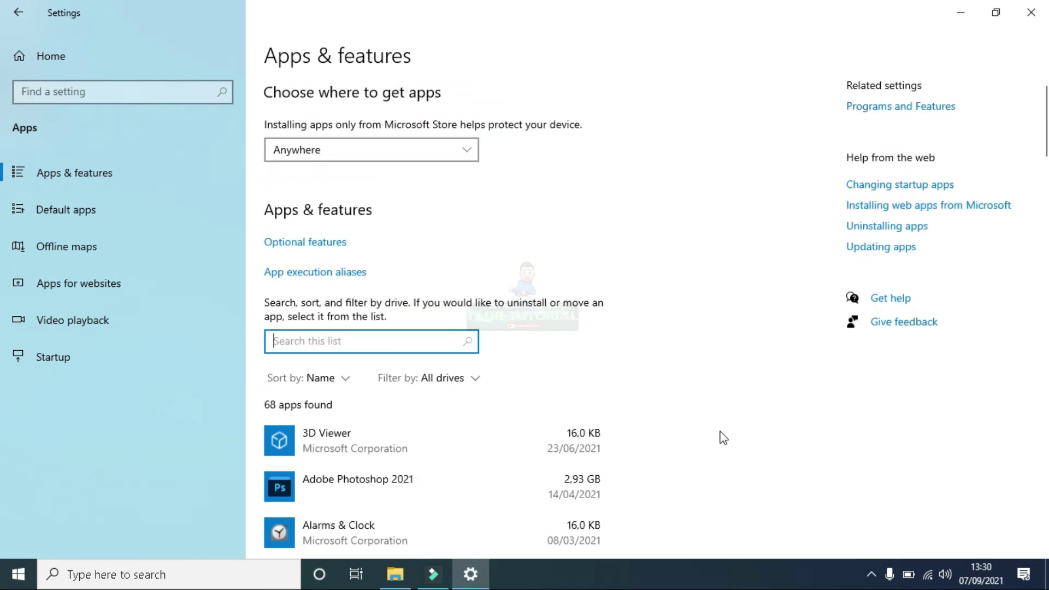
left_click(382, 340)
type("team")
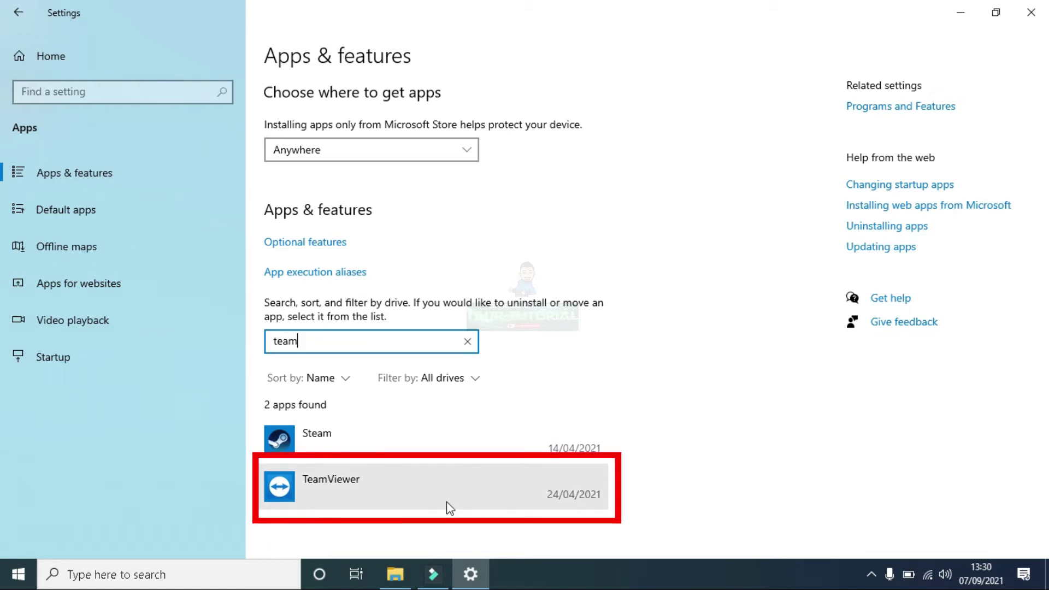
Step: Uninstall TeamViewer with the option to remove its settings enabled, and close the finished uninstaller
left_click(461, 492)
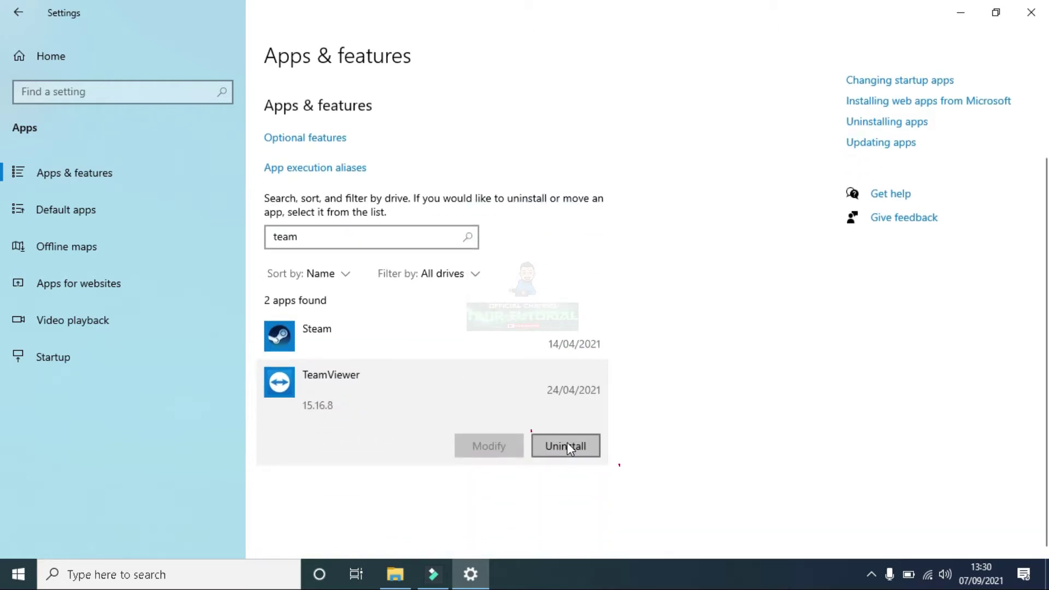
left_click(566, 446)
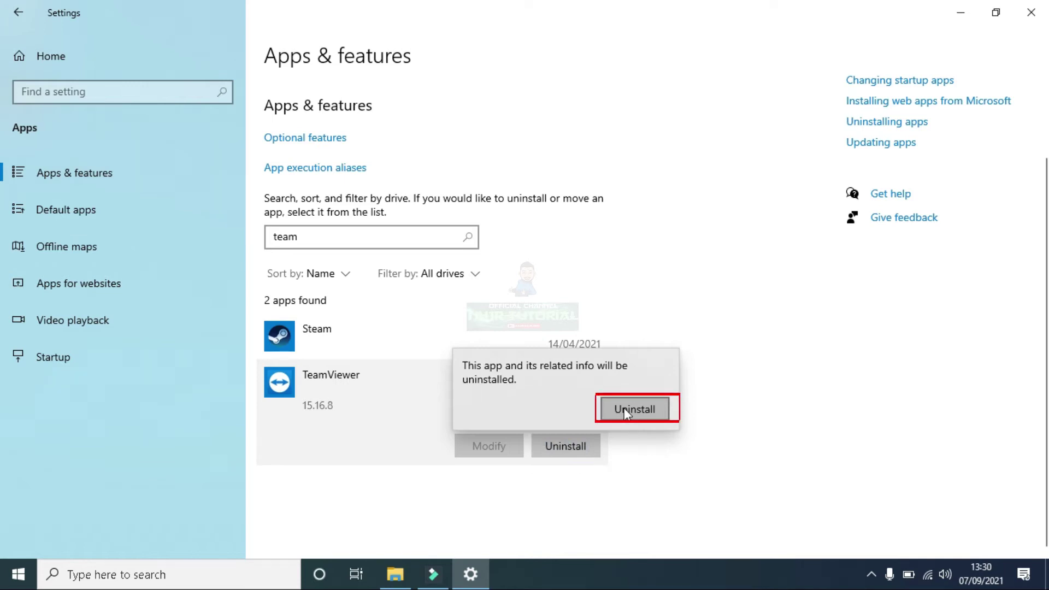
left_click(627, 411)
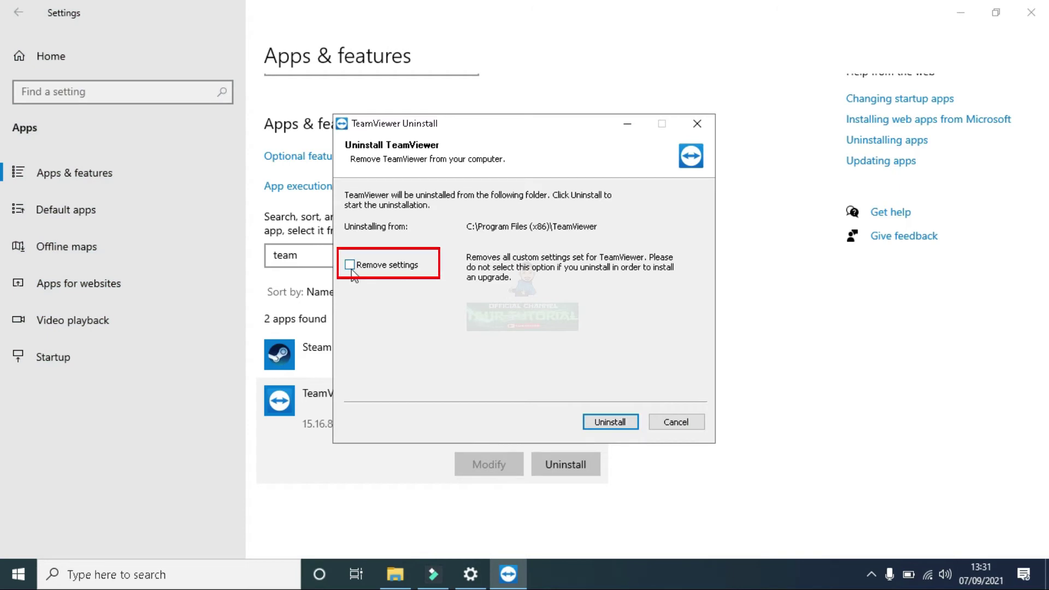
left_click(350, 267)
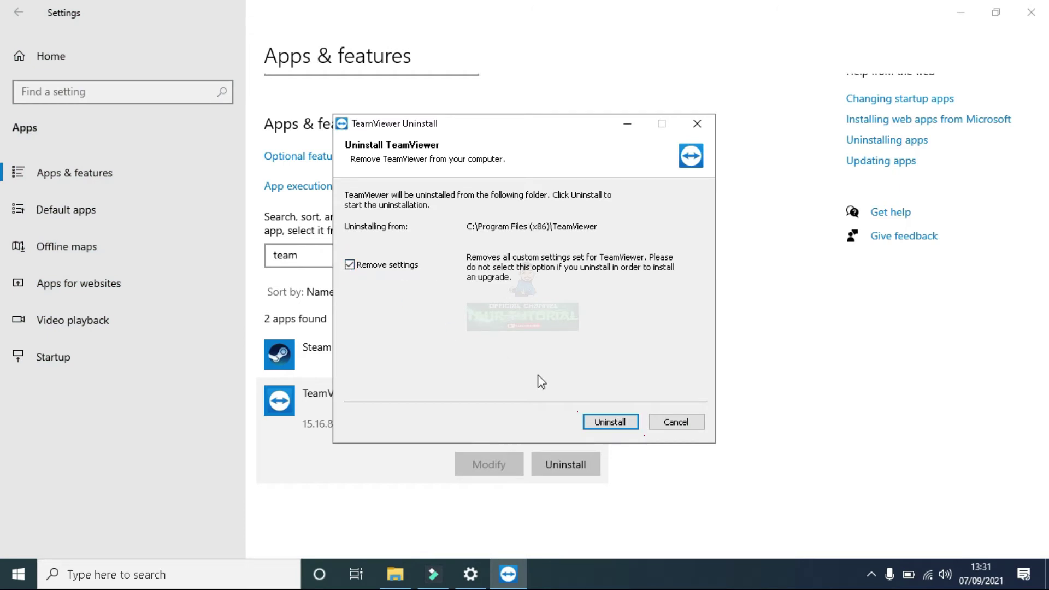
left_click(598, 422)
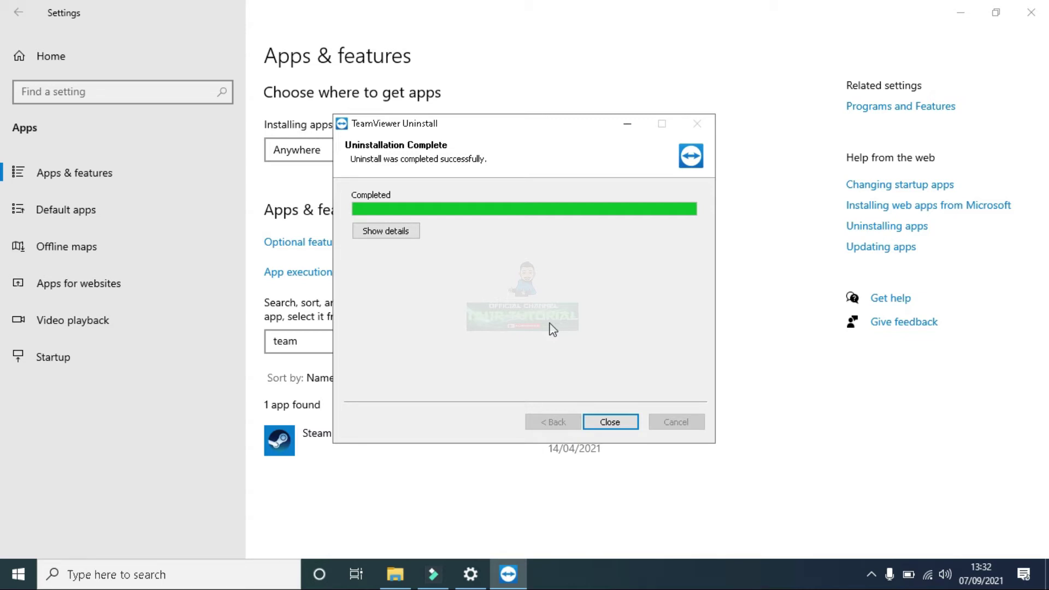
left_click(611, 422)
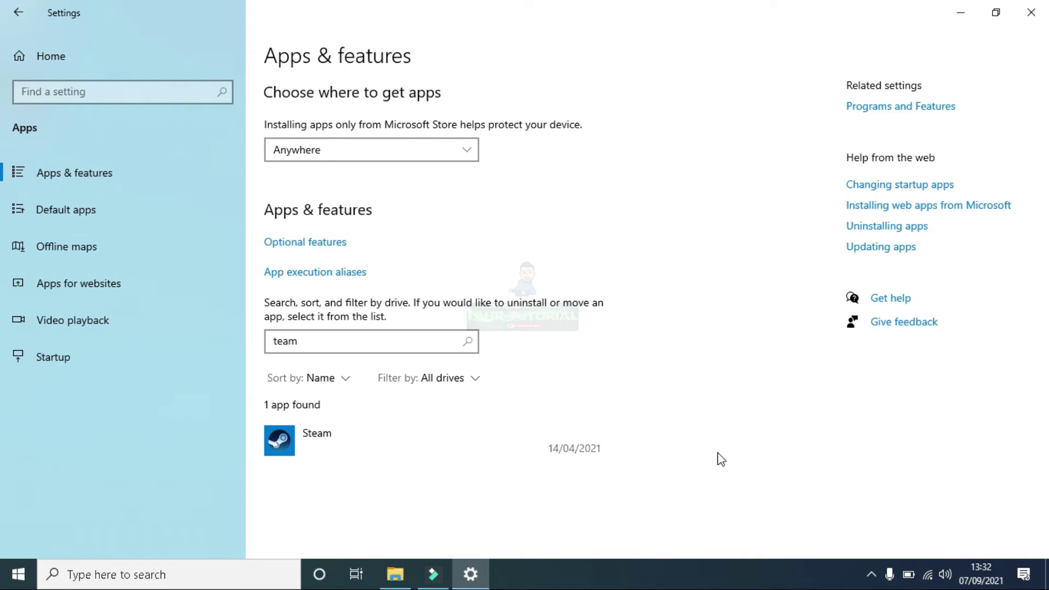
Step: Search the installed apps for "team" again to check for TeamViewer, and close Settings
left_click(391, 342)
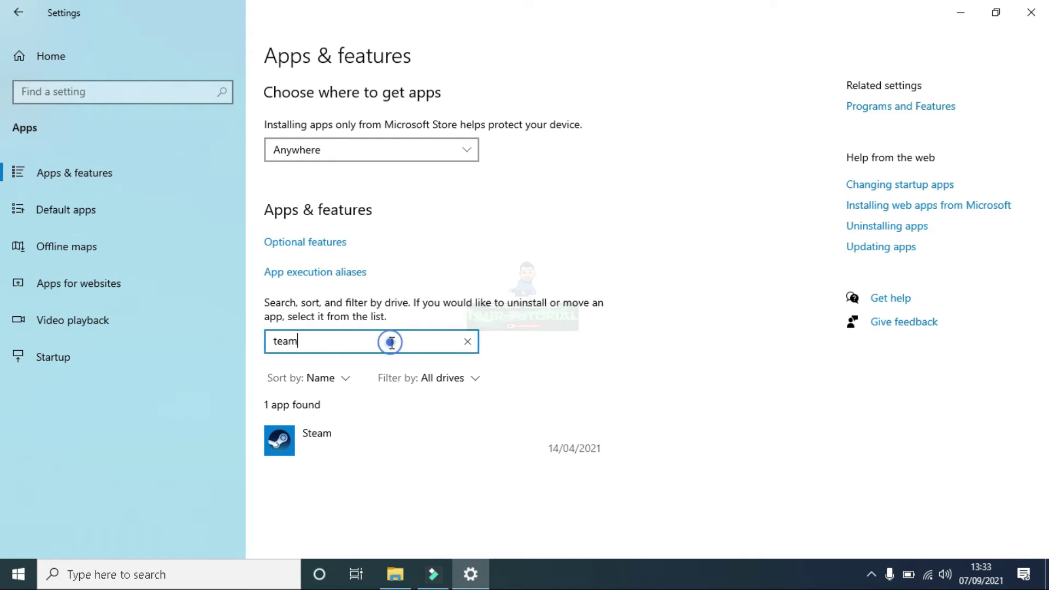
key("BackSpace")
key("BackSpace")
key("BackSpace")
key("BackSpace")
type("team vi")
key("BackSpace")
key("BackSpace")
key("BackSpace")
key("BackSpace")
key("BackSpace")
key("BackSpace")
key("BackSpace")
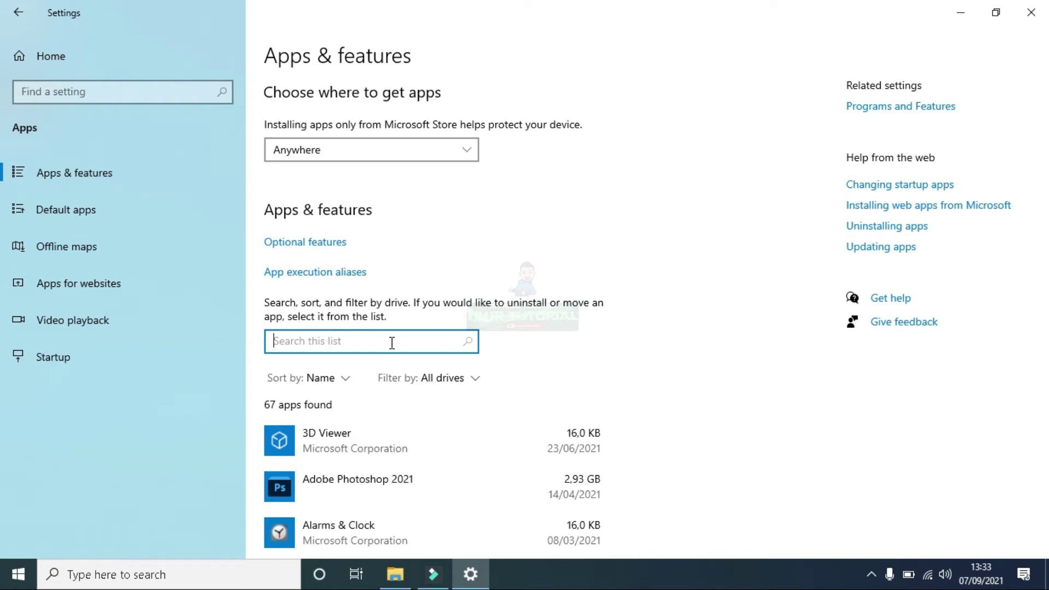
type("team")
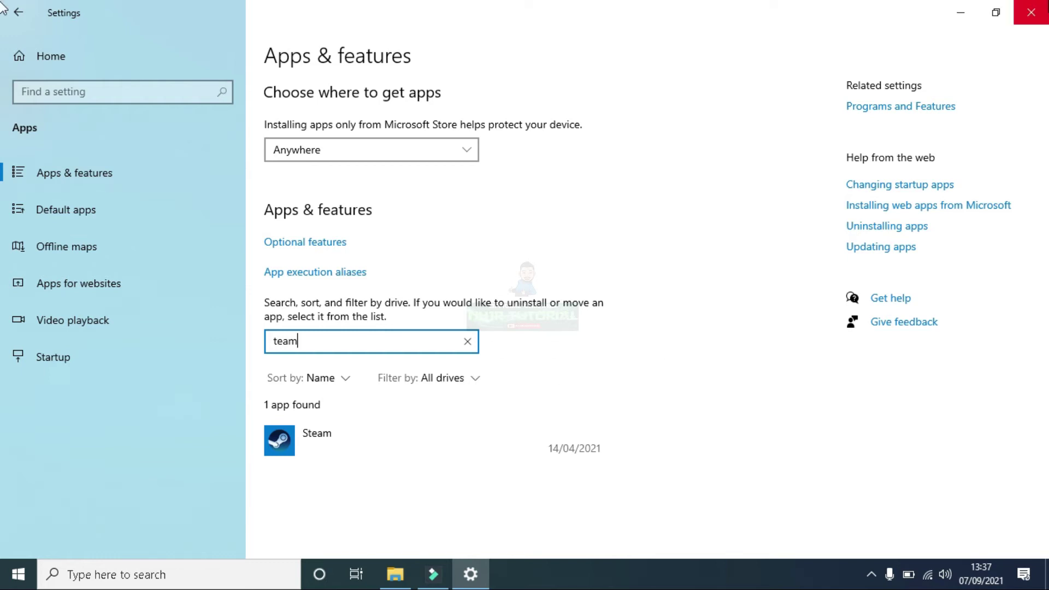
left_click(1038, 13)
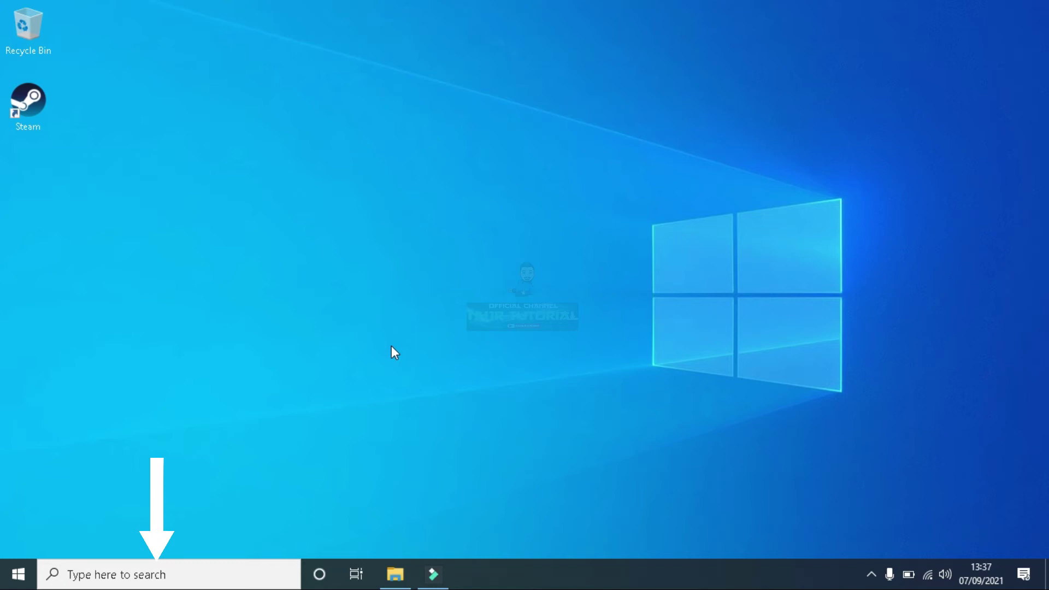
Step: Open Control Panel through Windows search and go to its list of programs to uninstall
left_click(174, 576)
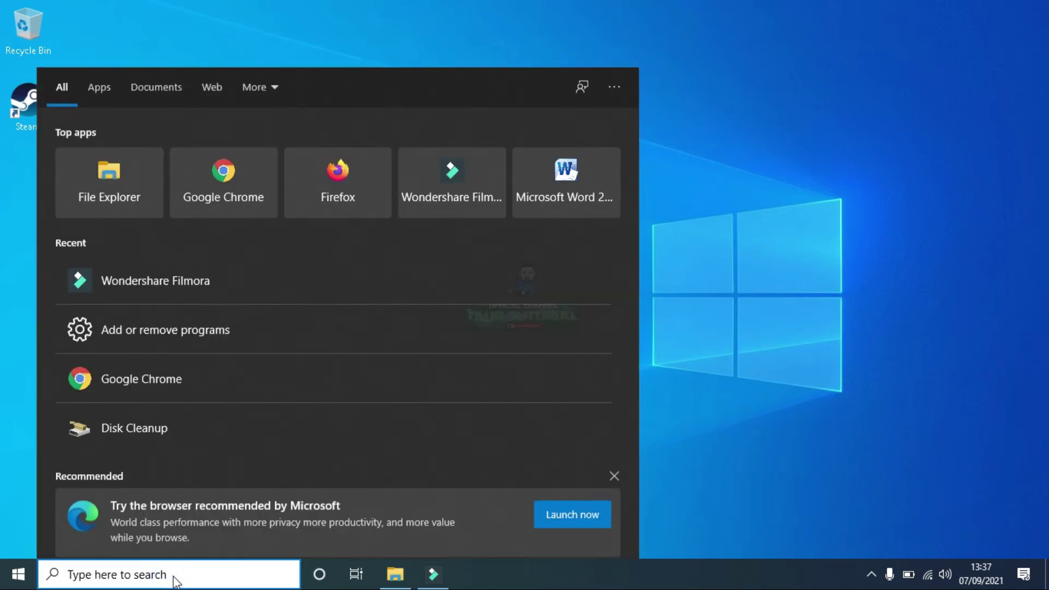
type("contr")
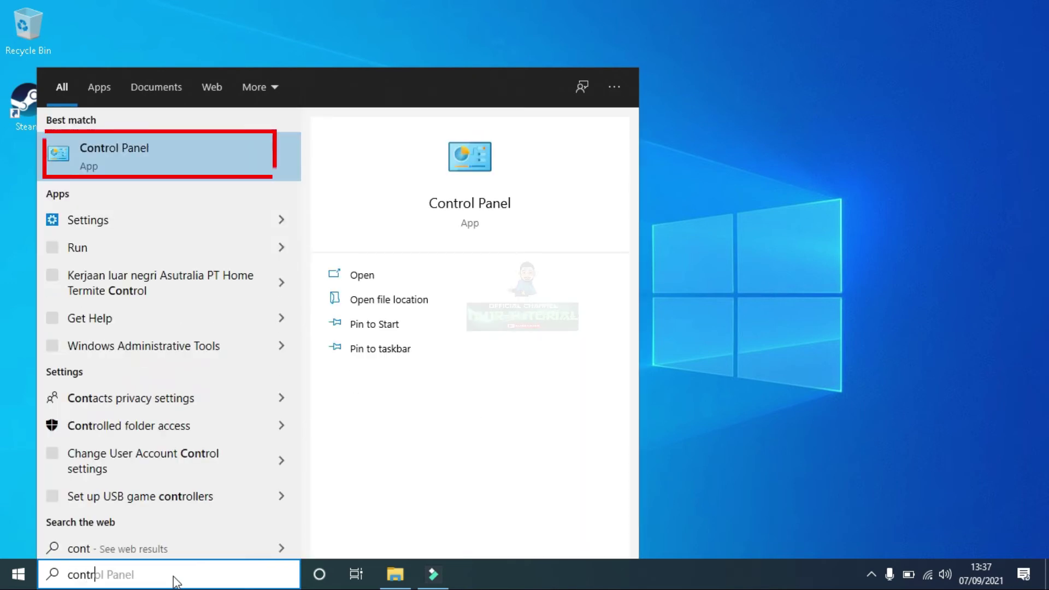
type("ol panel")
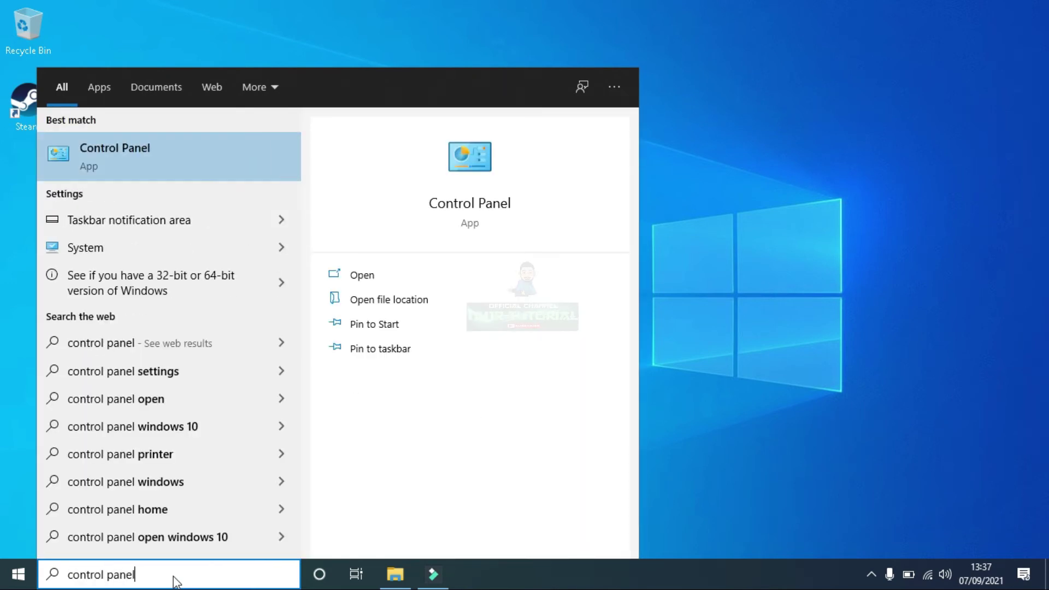
key("Return")
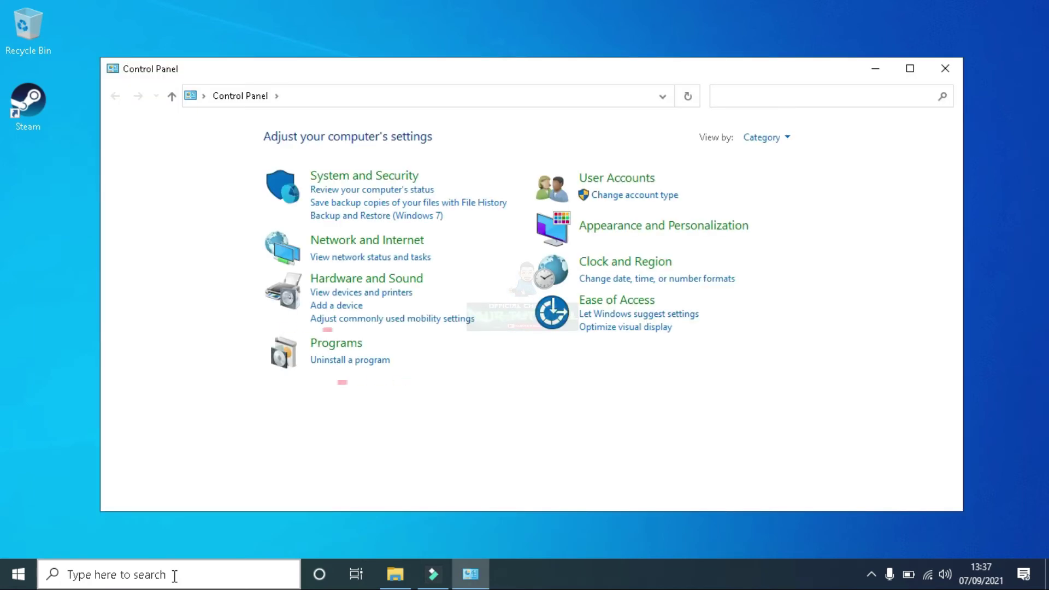
left_click(361, 361)
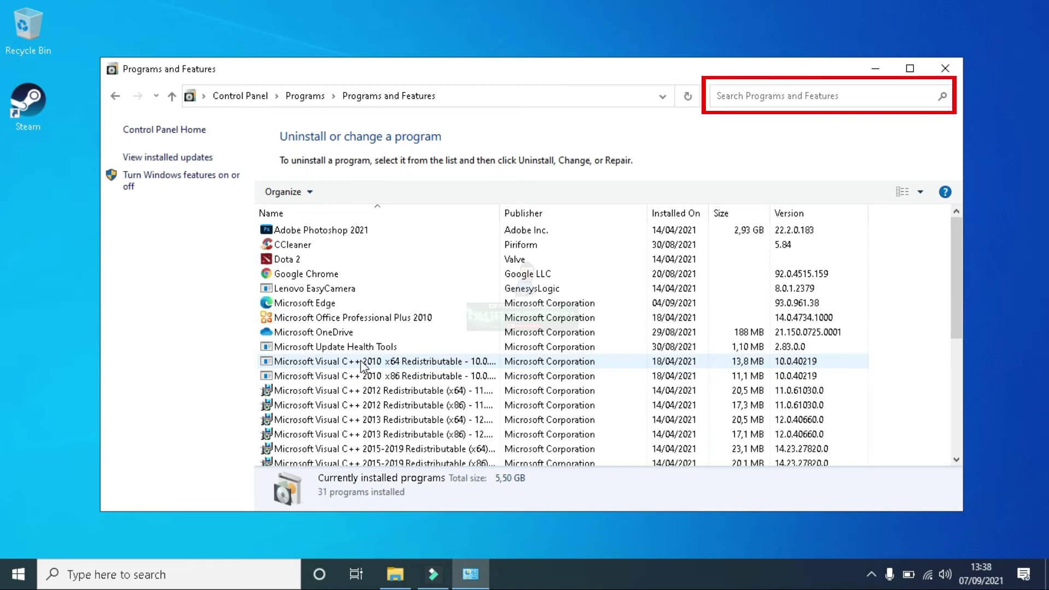
Step: Uninstall UltraViewer version 6.4.11 with all of its components and dismiss the completion notice
left_click(825, 94)
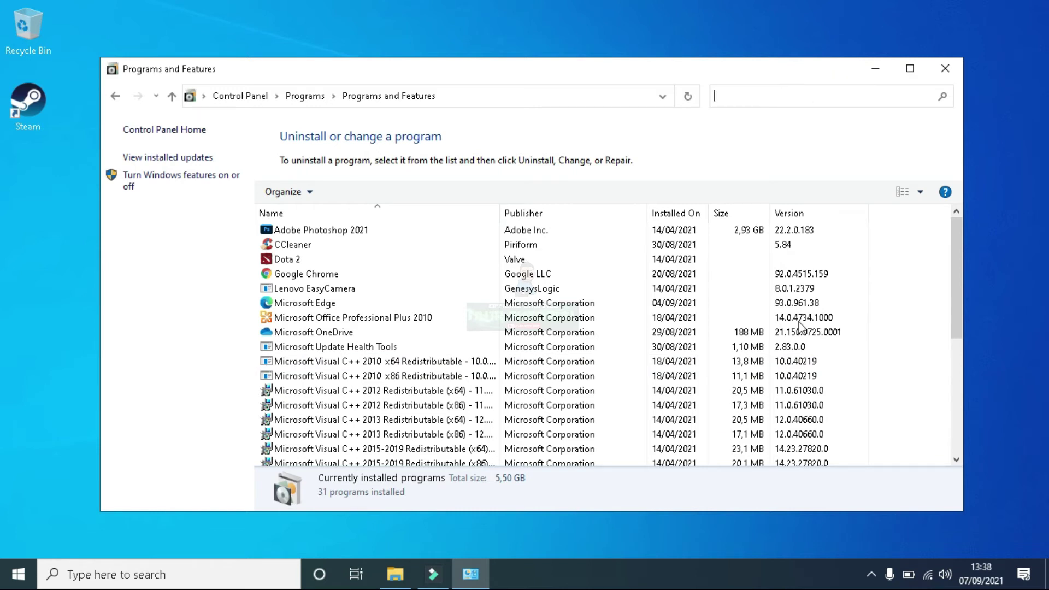
scroll(848, 323, "down", 5)
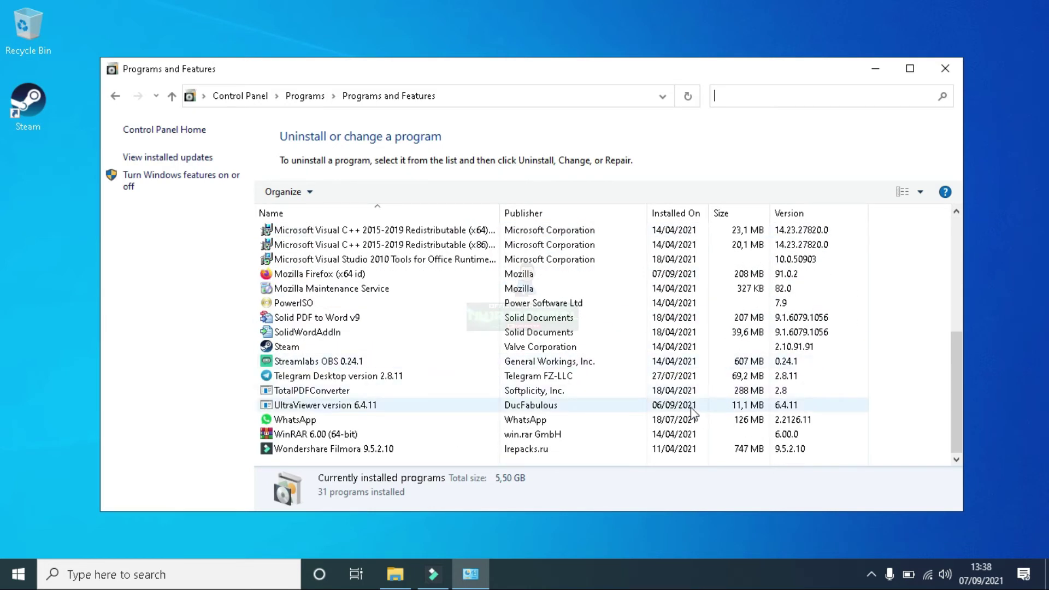
left_click(692, 408)
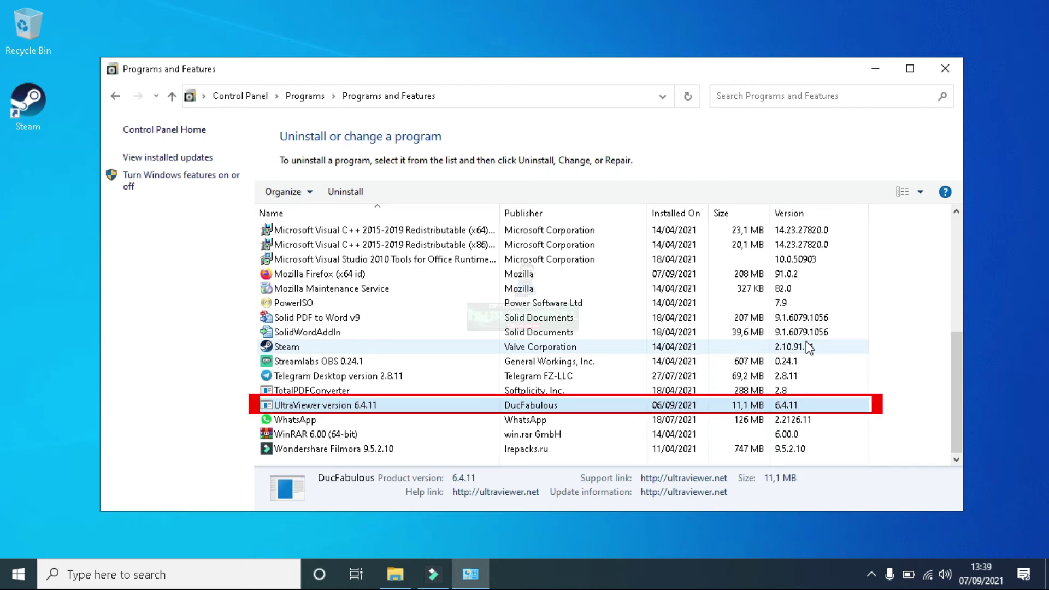
right_click(391, 408)
left_click(410, 416)
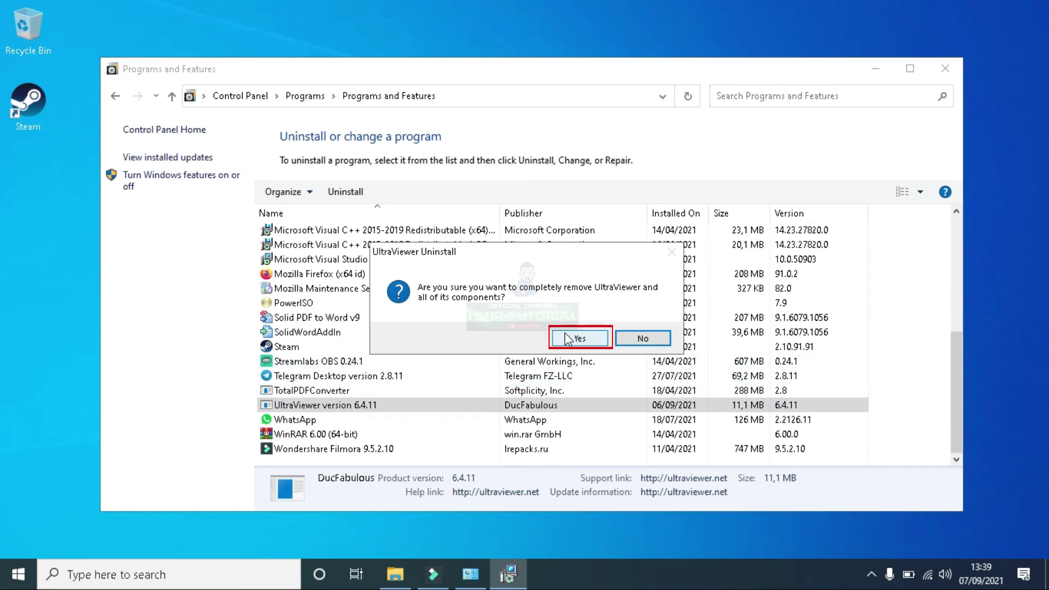
left_click(567, 338)
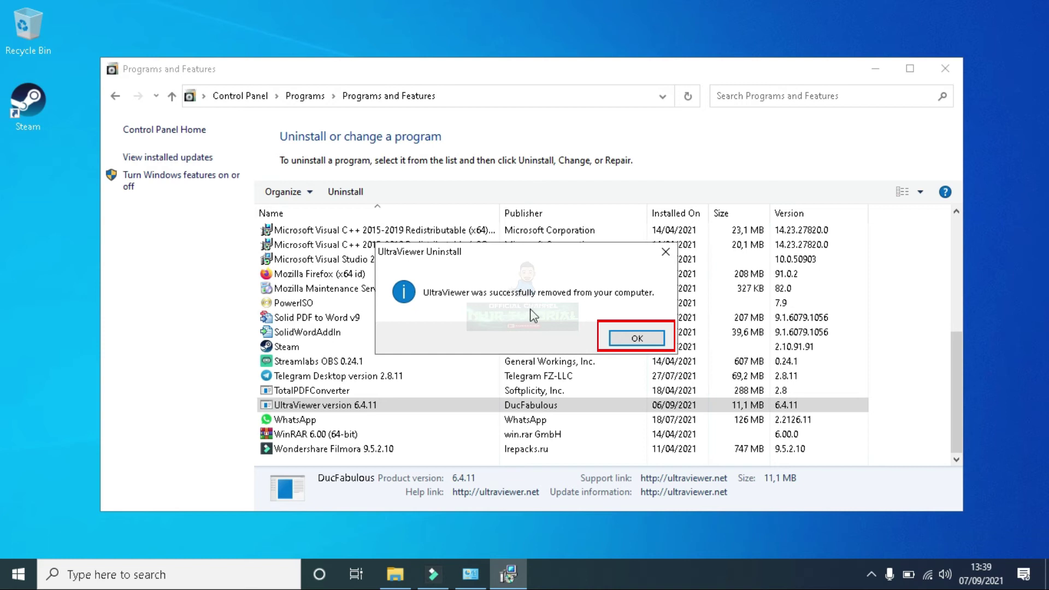
left_click(637, 338)
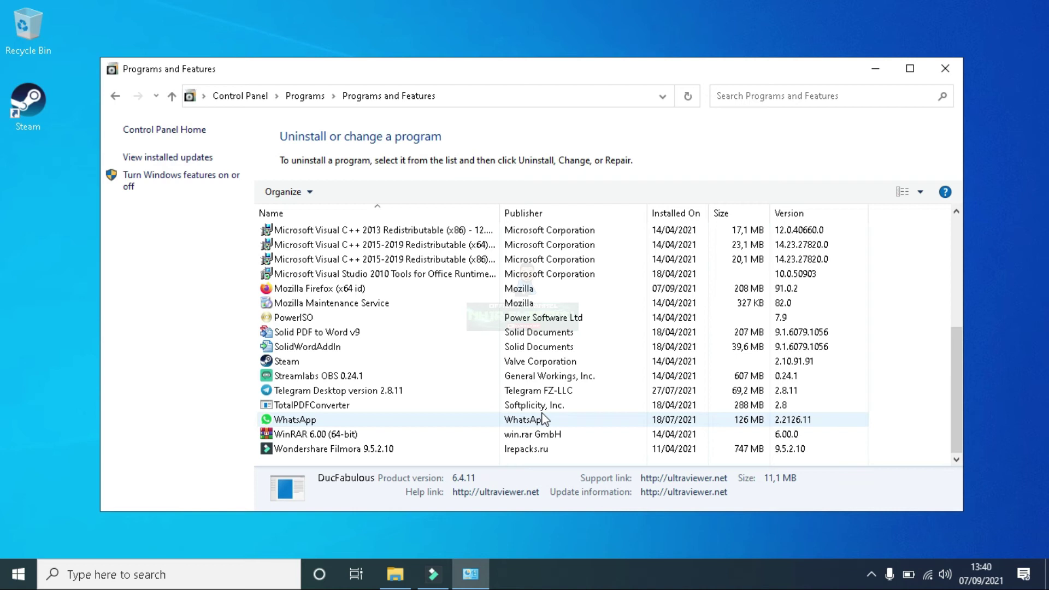
Step: Check the installed programs for UltraViewer by browsing the list and searching for "ultr", and clear the search
scroll(481, 423, "up", 5)
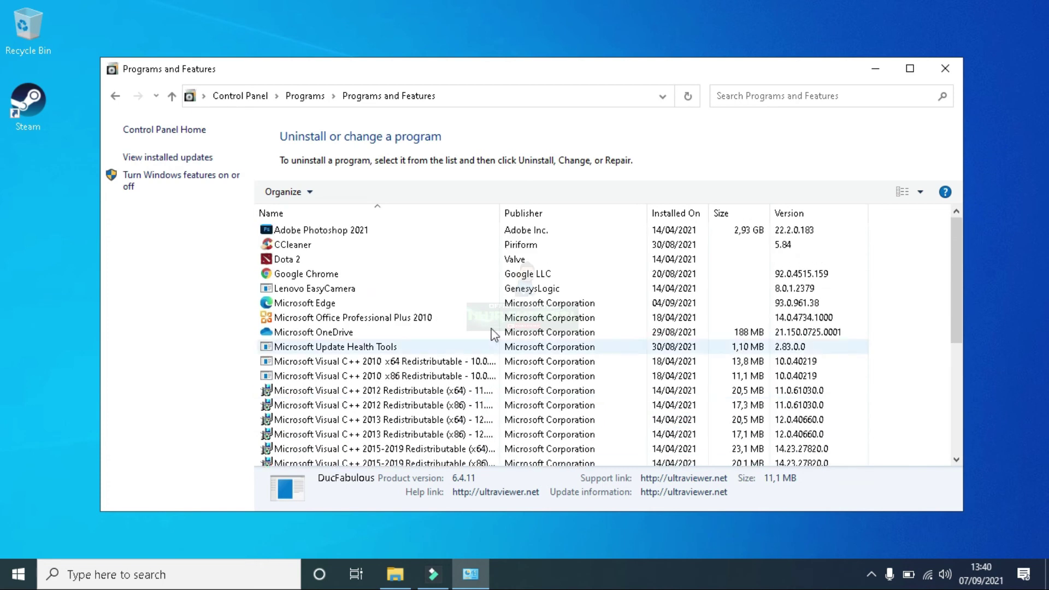
left_click(496, 273)
scroll(538, 335, "down", 5)
scroll(613, 356, "up", 2)
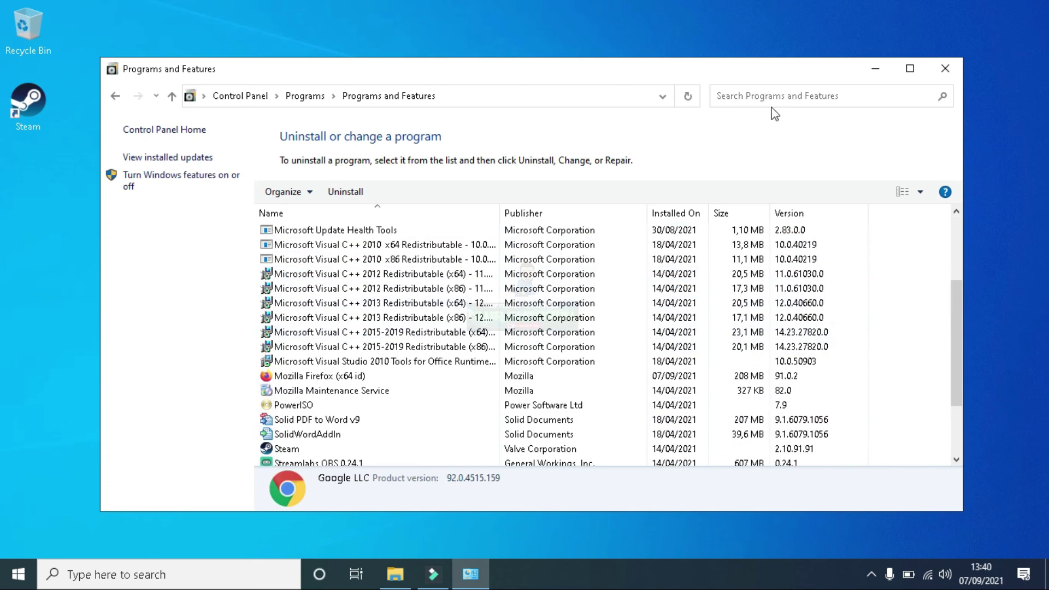
left_click(780, 98)
type("ultr")
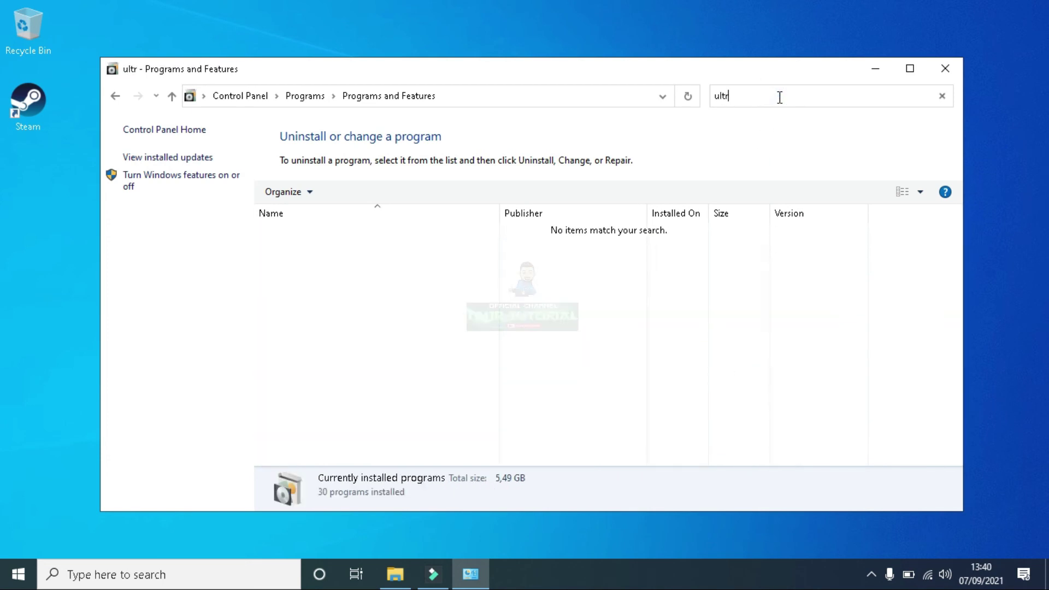
key("BackSpace")
key("BackSpace")
key("BackSpace")
key("BackSpace")
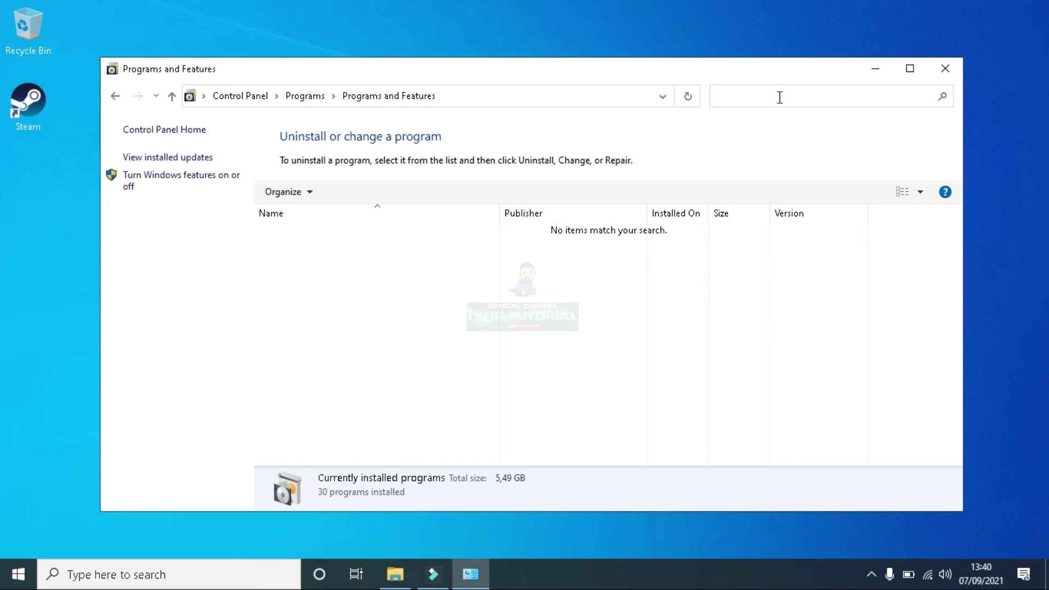
Step: Browse the end of the full program list and select Telegram Desktop version 2.8.11
left_click(690, 334)
scroll(690, 336, "down", 5)
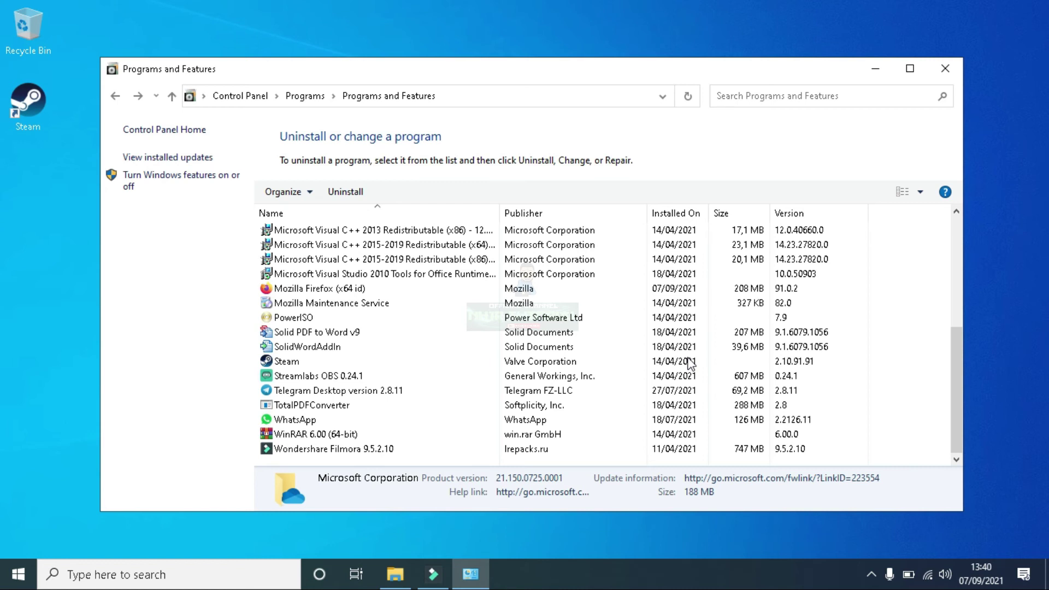
left_click(400, 405)
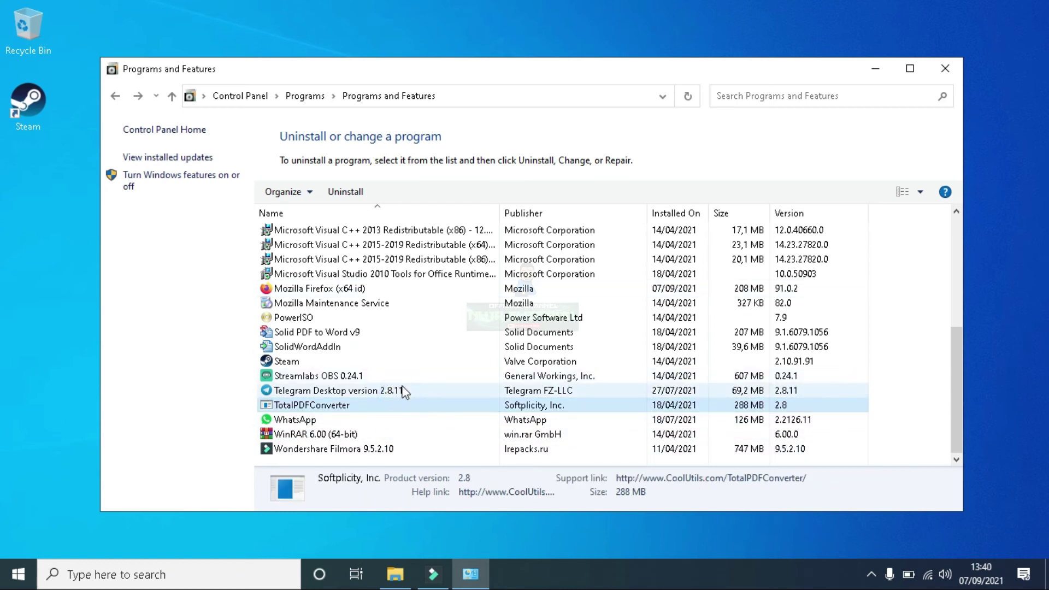
left_click(402, 391)
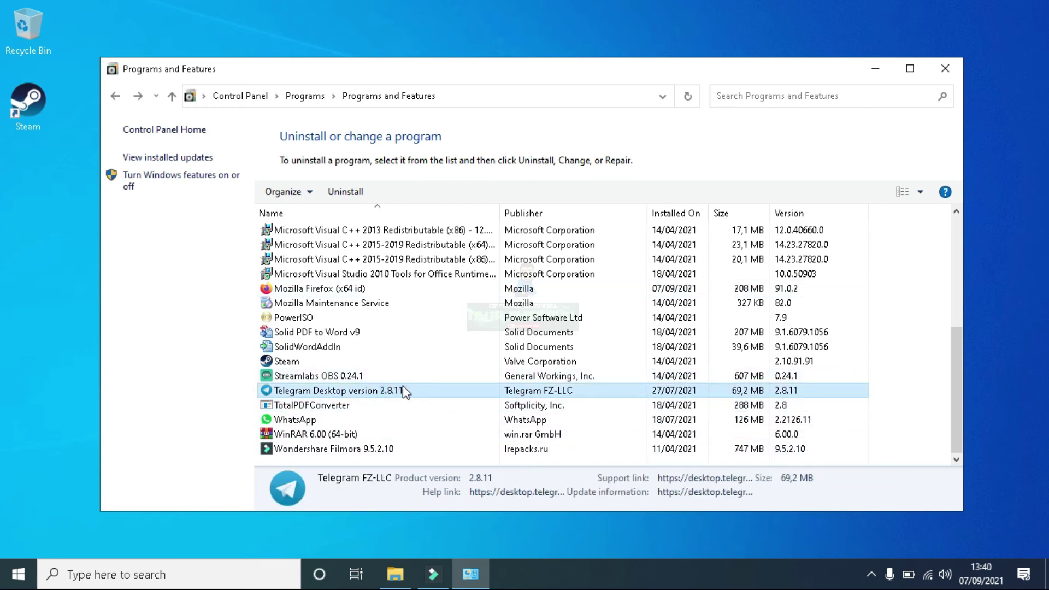